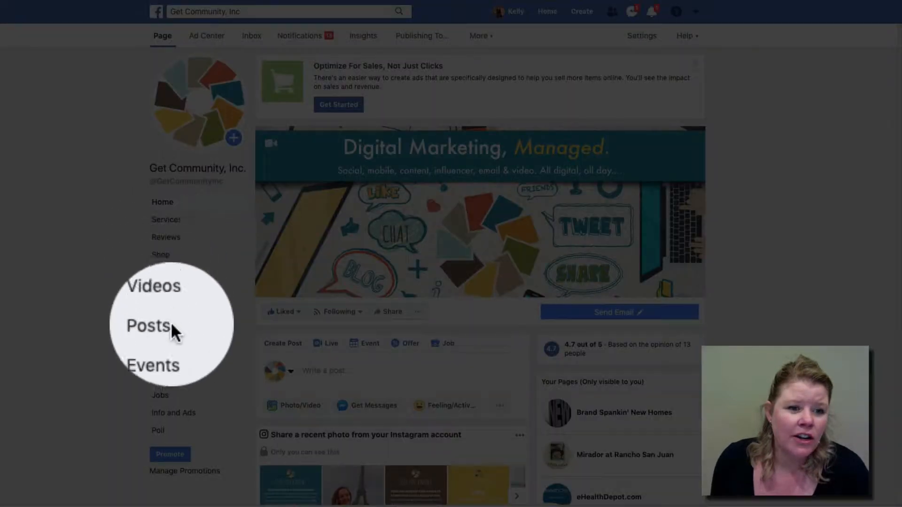
# Step: Go to the Get Community, Inc. Page's Events section and start a new event
pyautogui.click(163, 347)
pyautogui.scroll(-3, 267, 376)
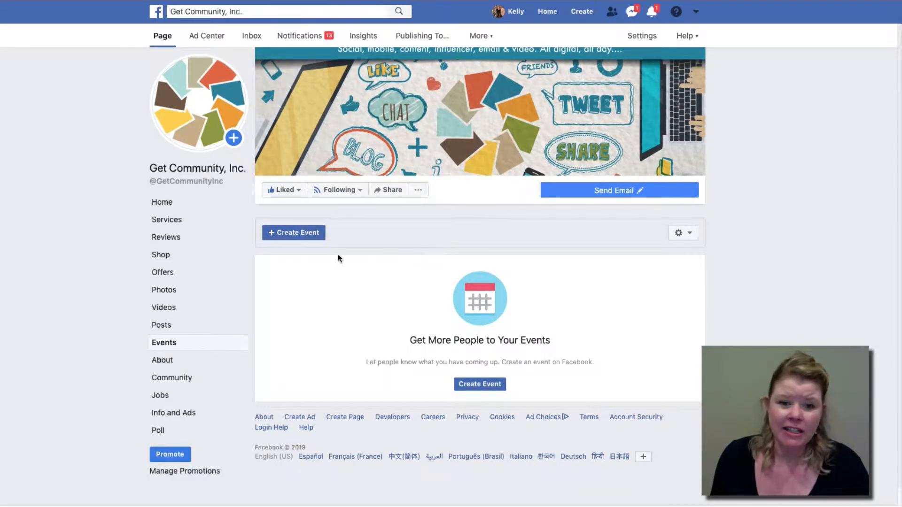
pyautogui.click(290, 233)
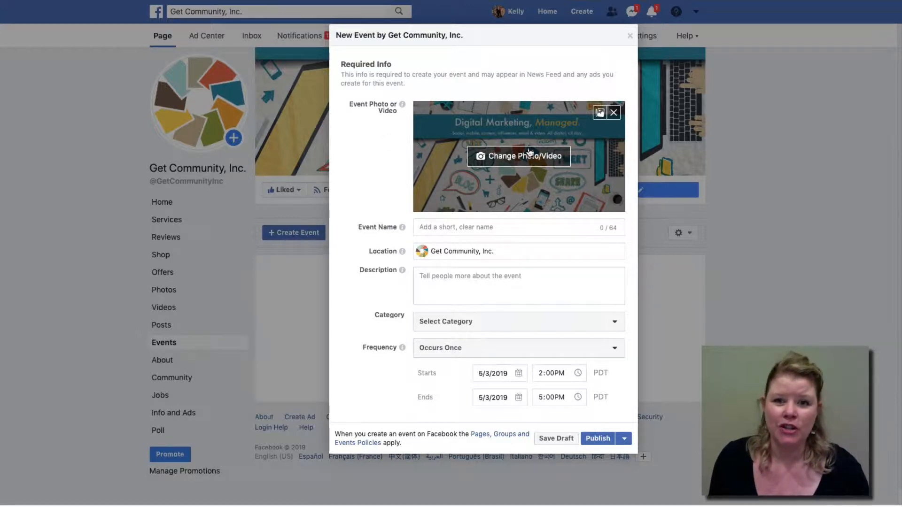
# Step: Enter 'Open House Saturday' as the event name
pyautogui.click(451, 228)
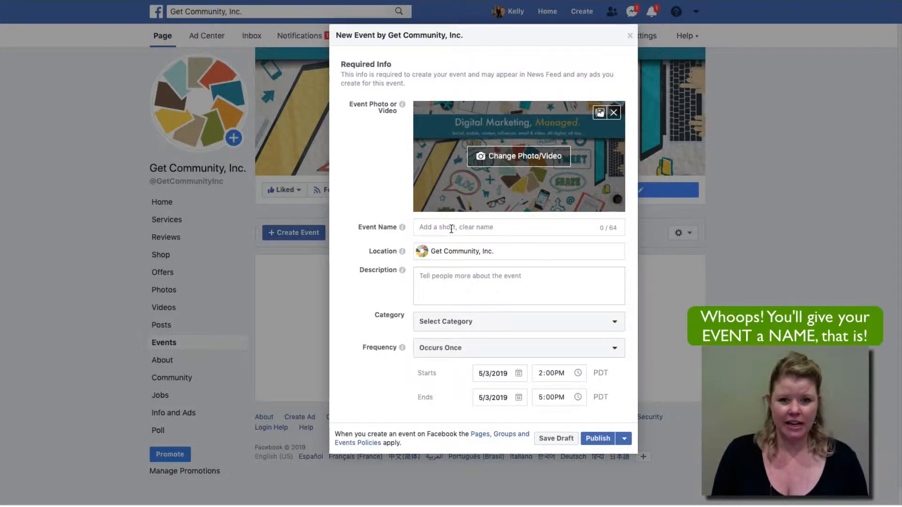
pyautogui.write('Open House S')
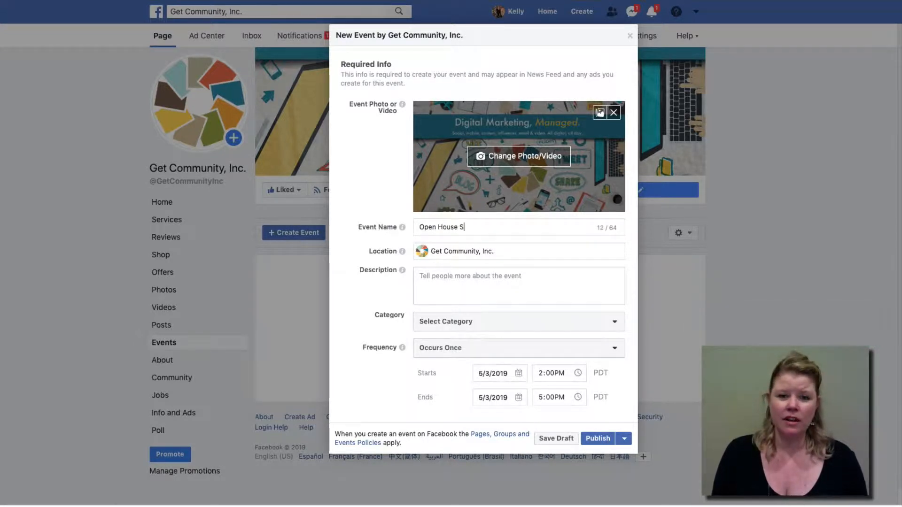
pyautogui.write('aturday')
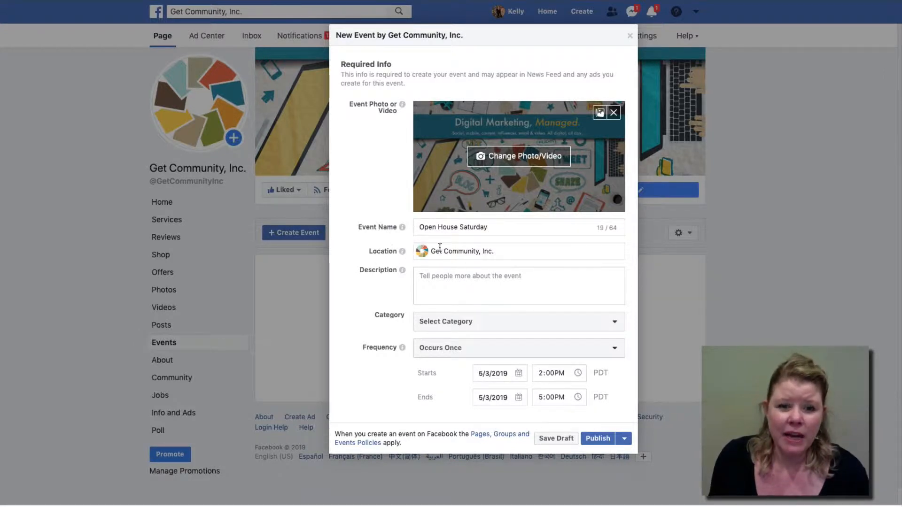
pyautogui.click(457, 248)
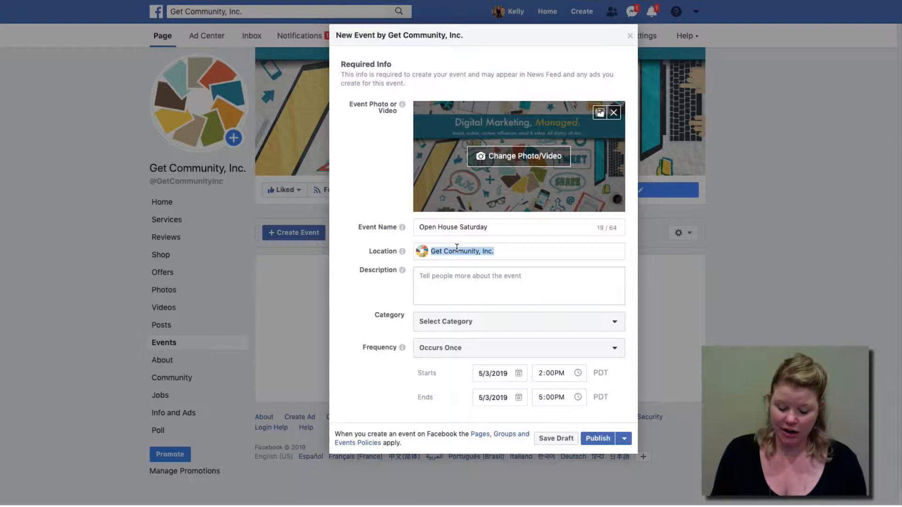
pyautogui.write('10')
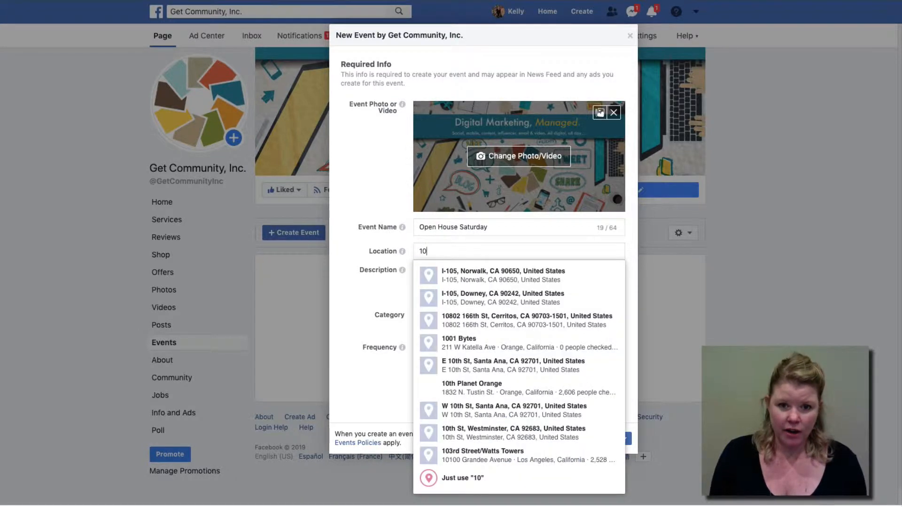
pyautogui.press('BackSpace')
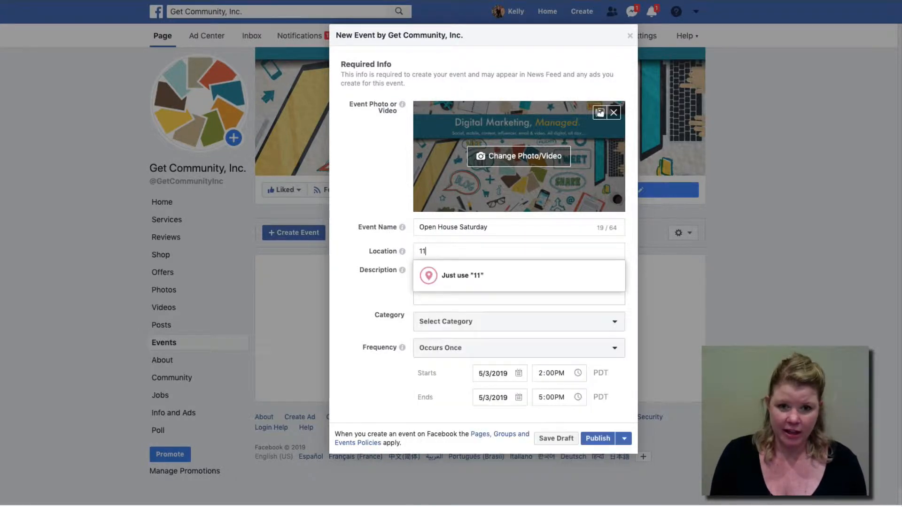
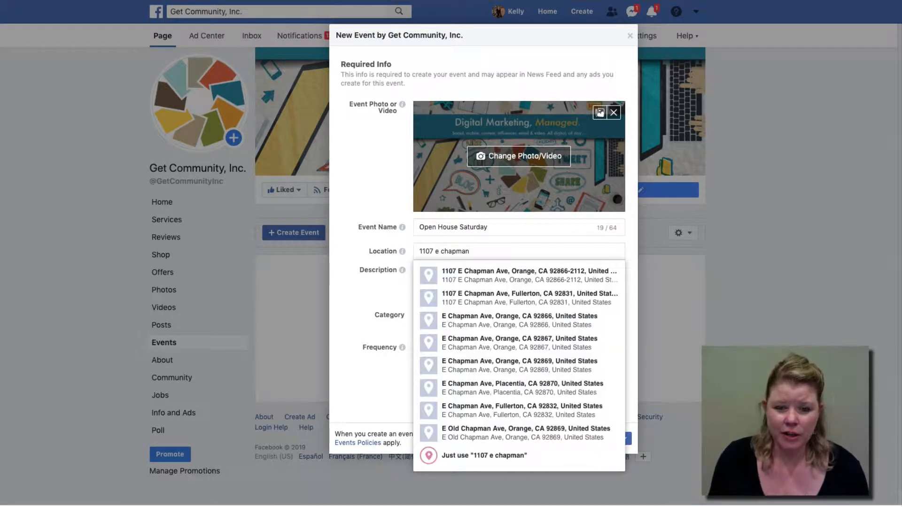
pyautogui.click(486, 277)
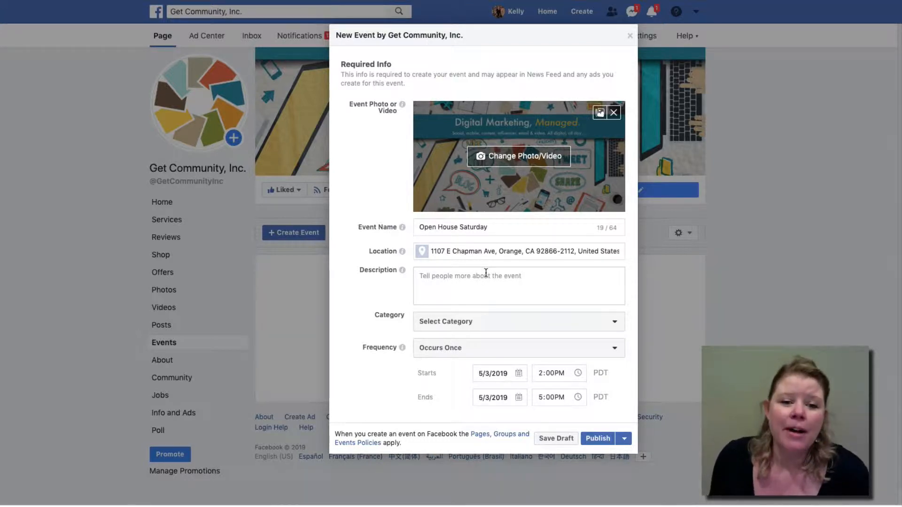
# Step: Write the description 'Details of my event are found here.', fixing a typo along the way
pyautogui.click(433, 279)
pyautogui.write('D')
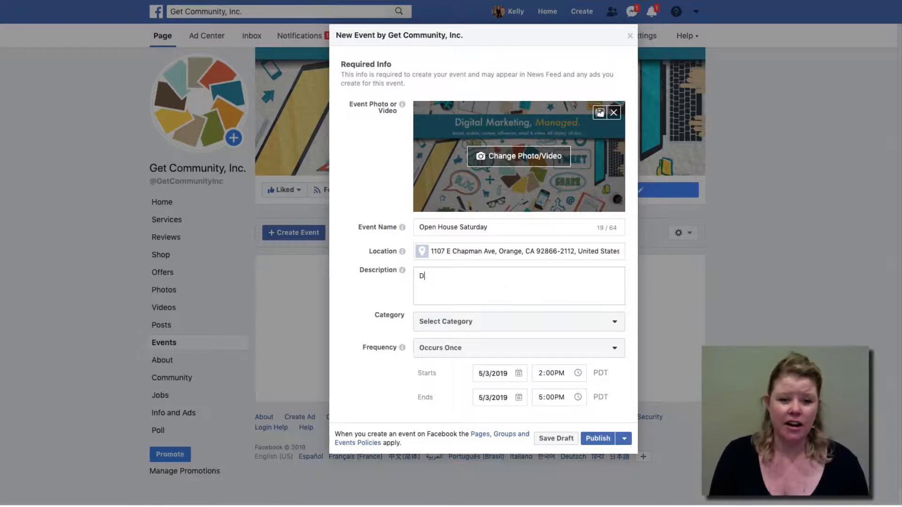
pyautogui.write('etails of my event a')
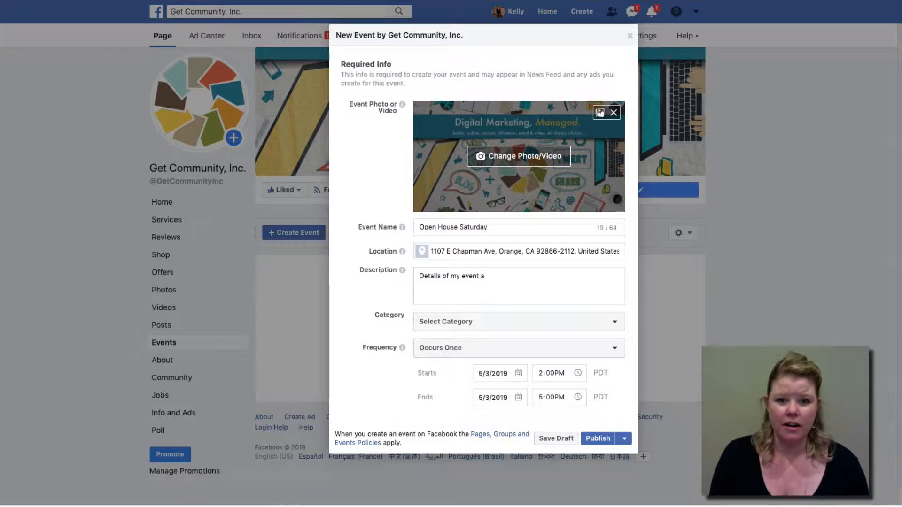
pyautogui.write('re found here.')
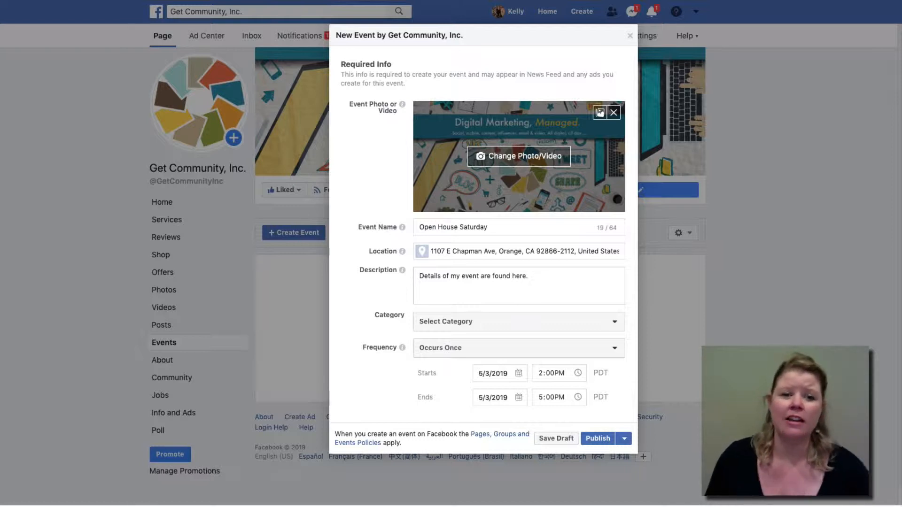
# Step: Pick Home from the event's Category list
pyautogui.click(467, 324)
pyautogui.scroll(-5, 466, 323)
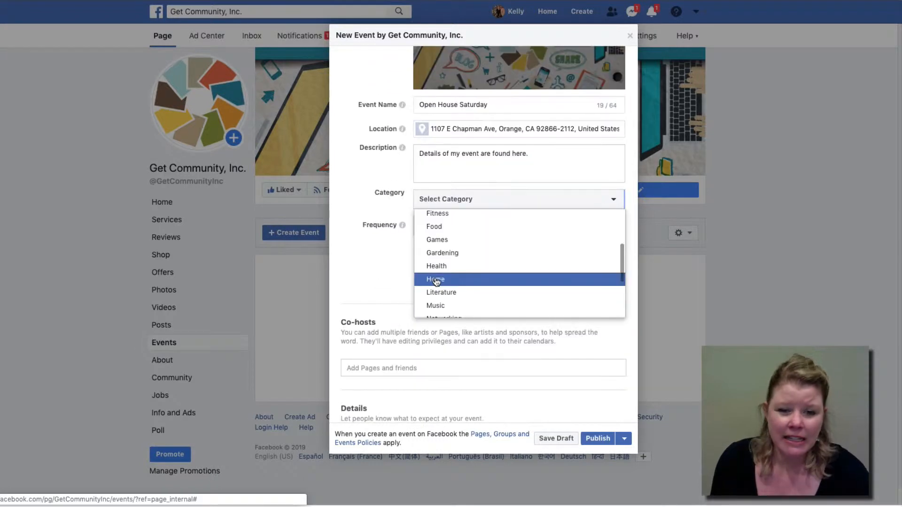
pyautogui.click(437, 280)
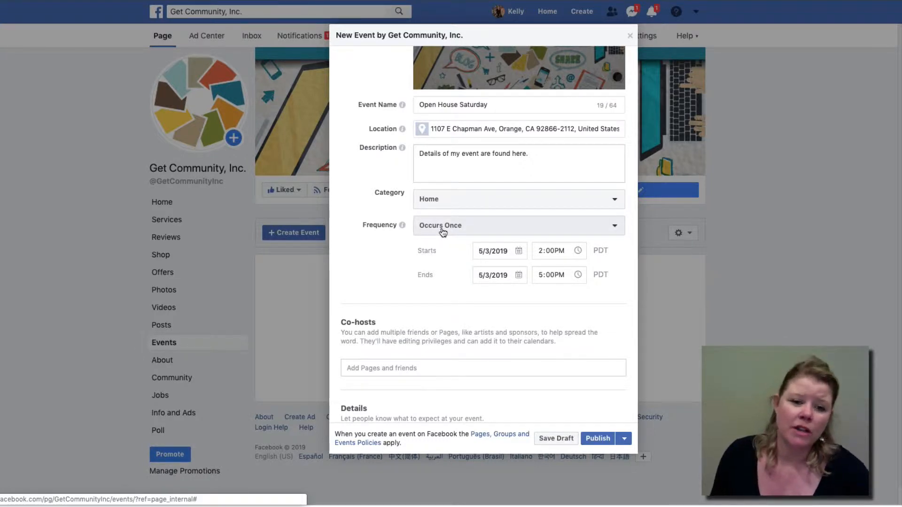
# Step: Invite the I Heart Old Towne Orange page as a co-host
pyautogui.click(384, 366)
pyautogui.write('i hear')
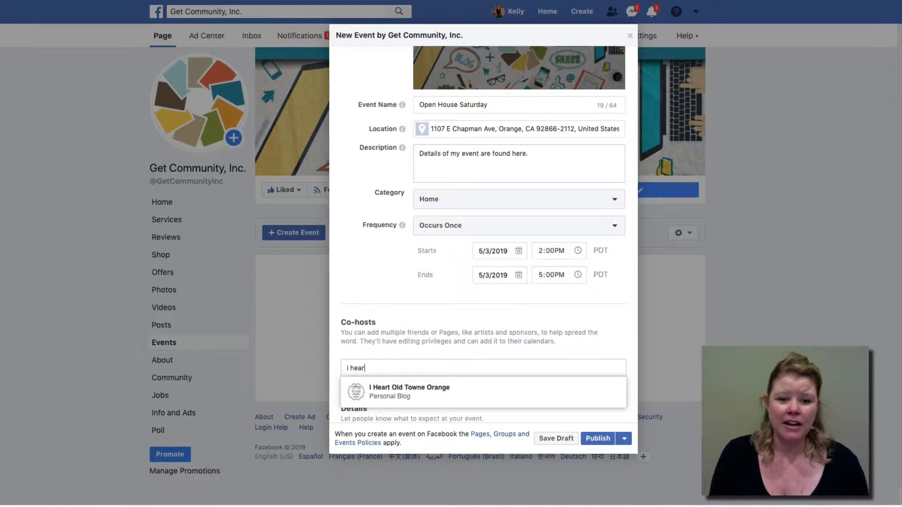
pyautogui.click(412, 388)
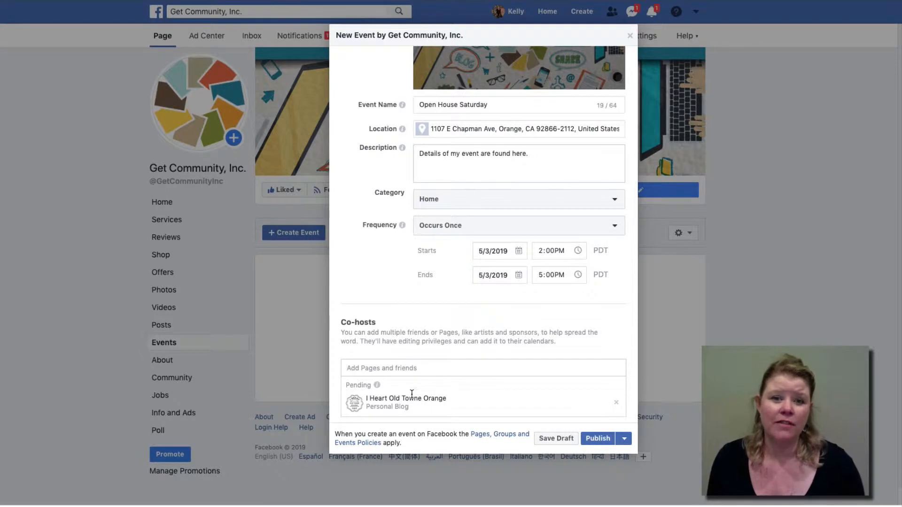
# Step: Add keywords 'open house, orange california, historic home' and tick Kid Friendly
pyautogui.scroll(-3, 402, 357)
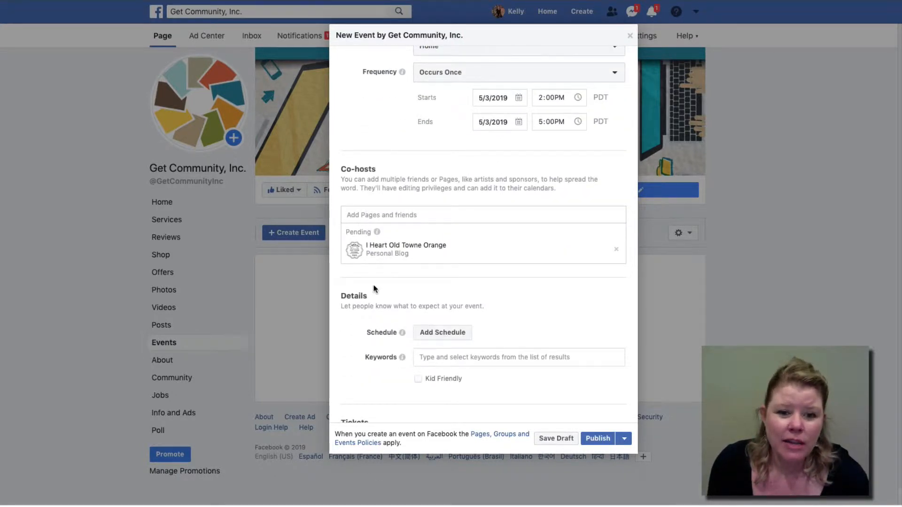
pyautogui.scroll(-1, 374, 289)
pyautogui.scroll(-1, 375, 290)
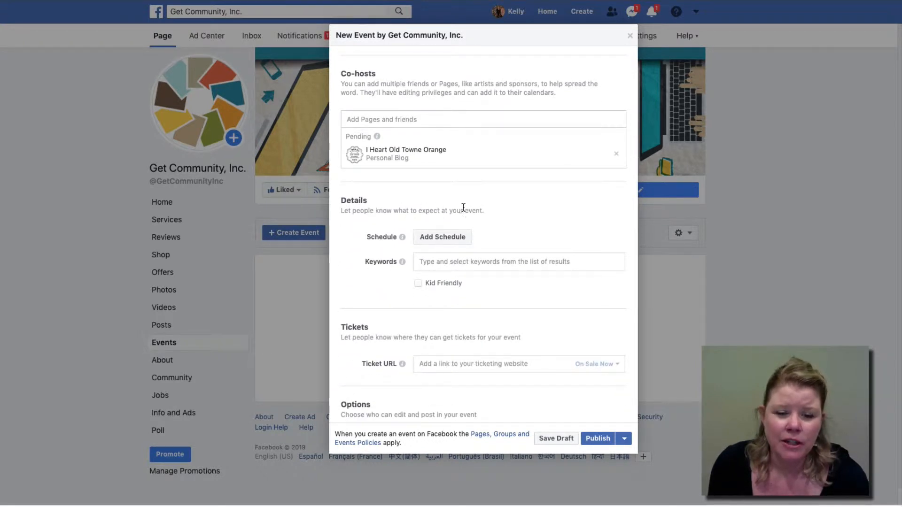
pyautogui.click(458, 263)
pyautogui.write('open house,')
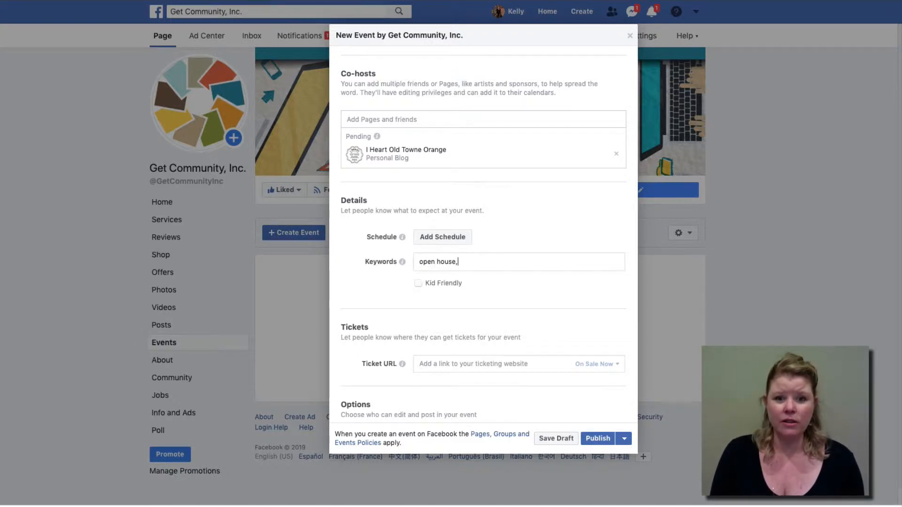
pyautogui.write(' or')
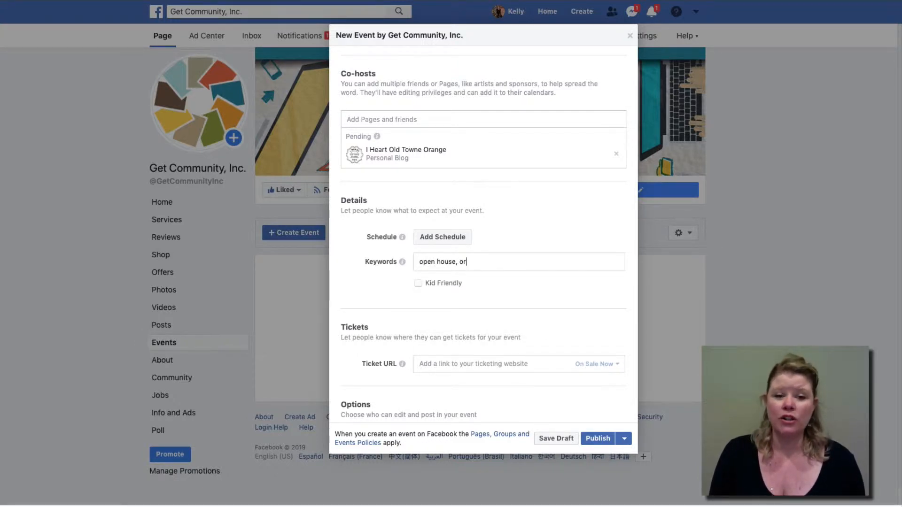
pyautogui.write('ange c')
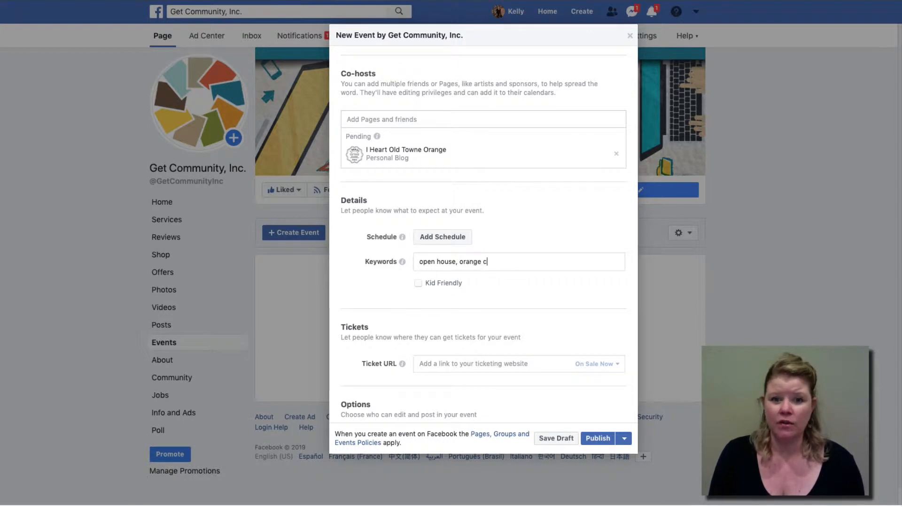
pyautogui.write('alifornia')
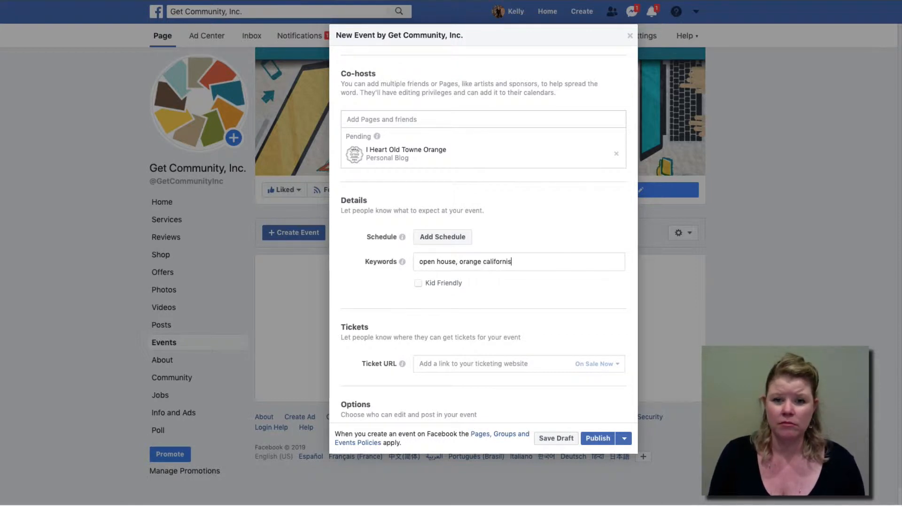
pyautogui.write(',')
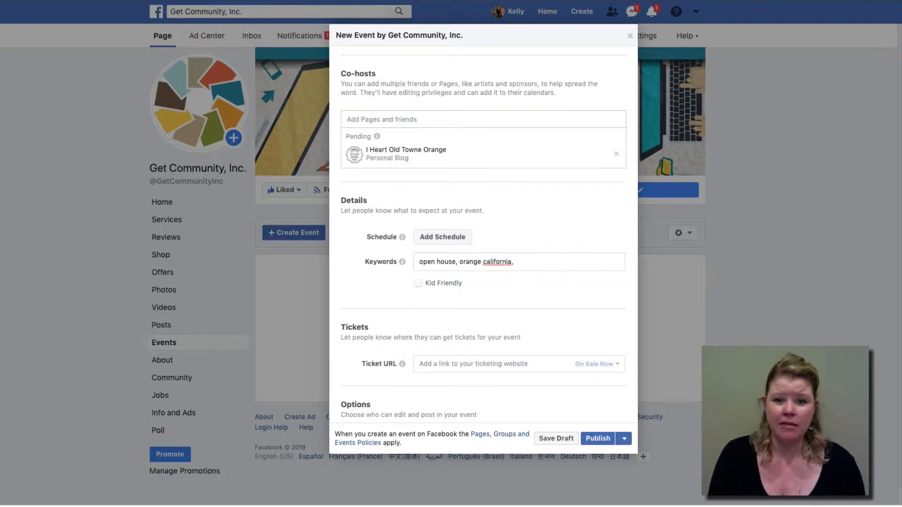
pyautogui.write(' historic home')
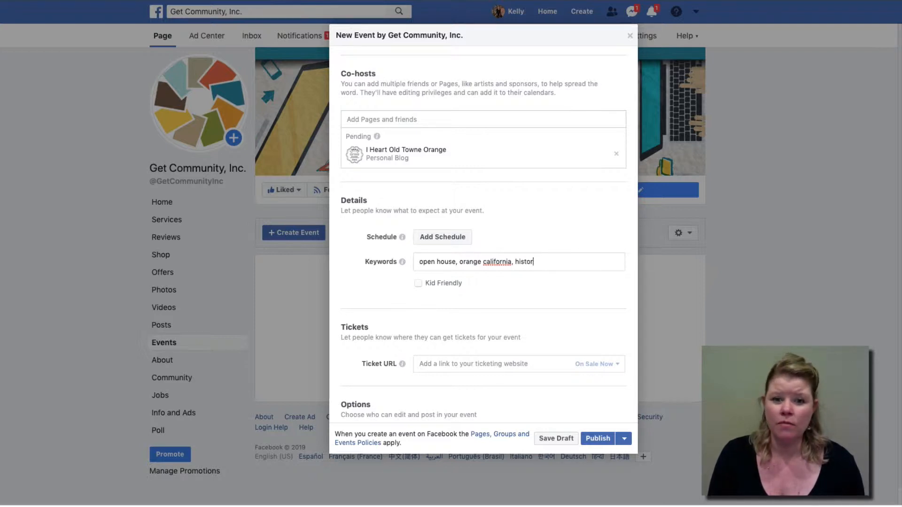
pyautogui.click(417, 283)
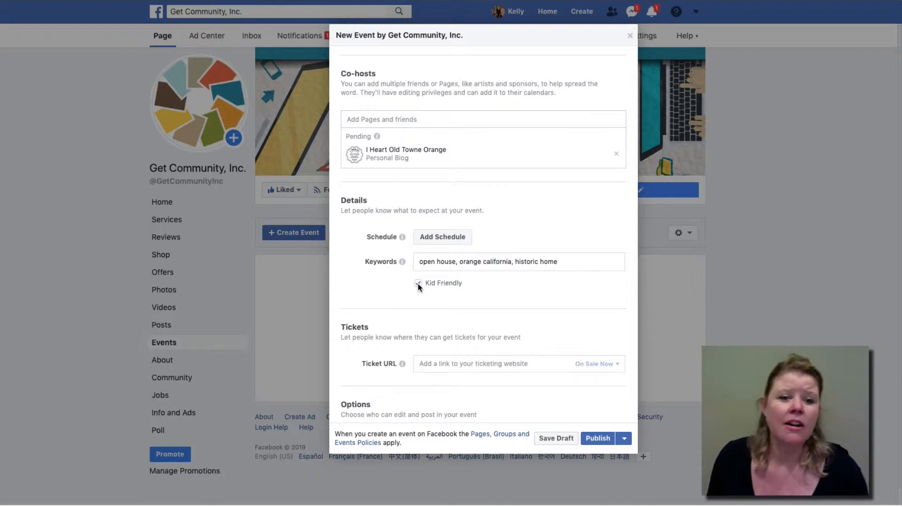
pyautogui.scroll(-3, 413, 301)
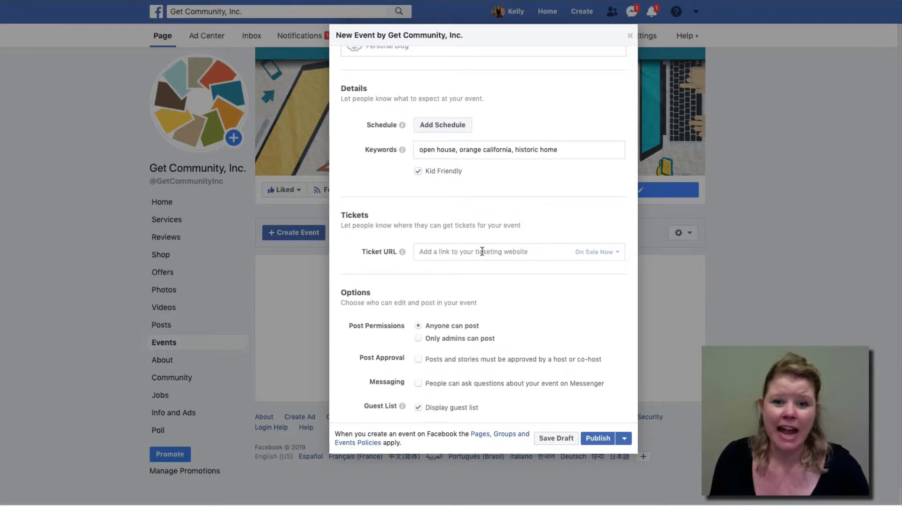
pyautogui.click(459, 251)
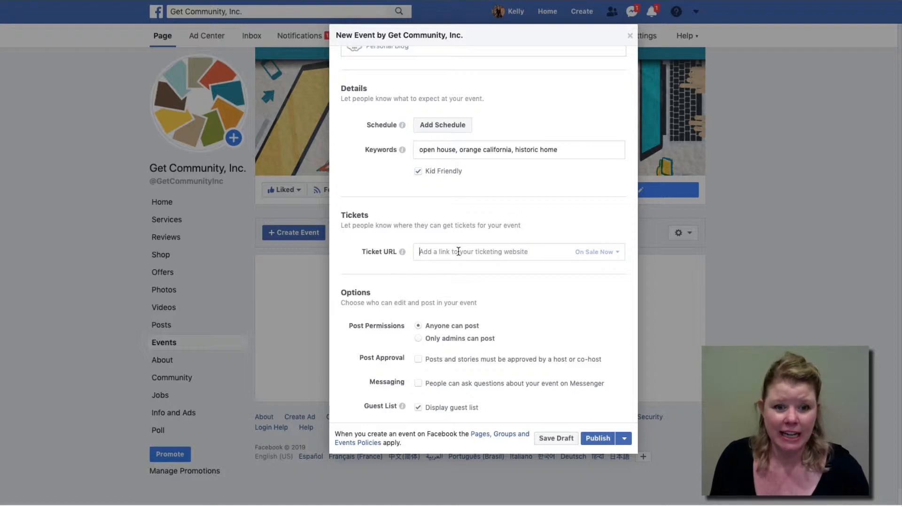
pyautogui.scroll(-1, 453, 325)
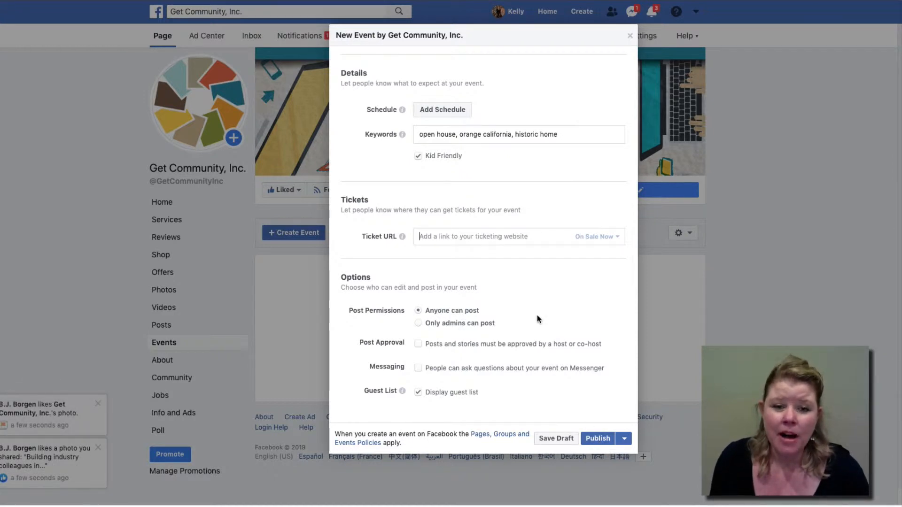
pyautogui.scroll(10, 537, 315)
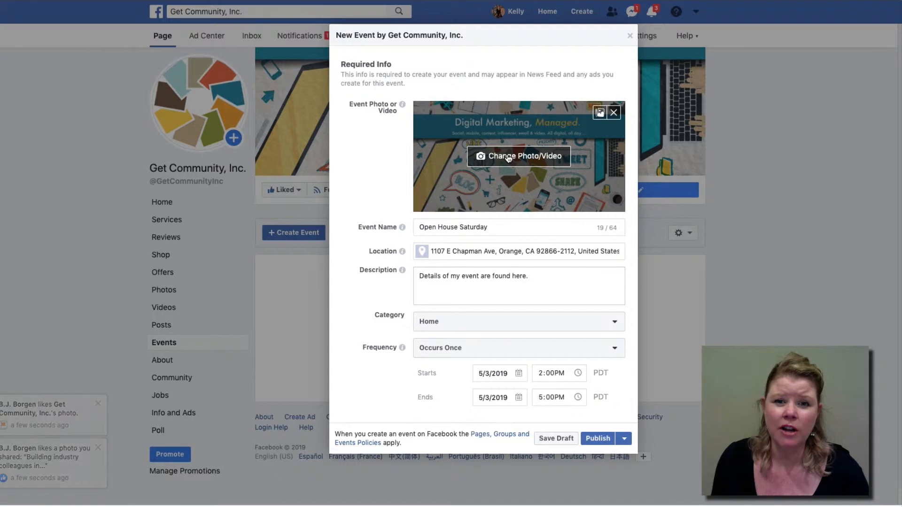
# Step: Upload the kitchen image as the cover photo and drag it down to reframe it
pyautogui.click(557, 160)
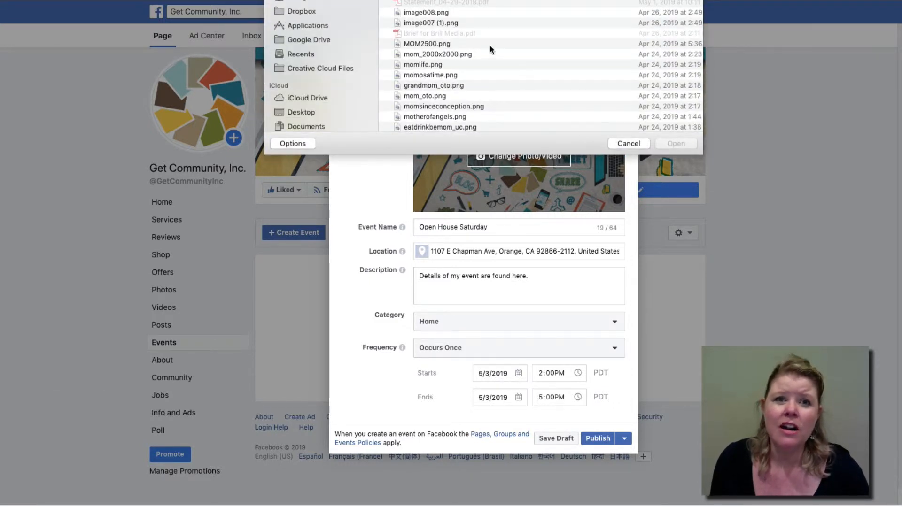
pyautogui.scroll(1, 489, 50)
pyautogui.doubleClick(484, 2)
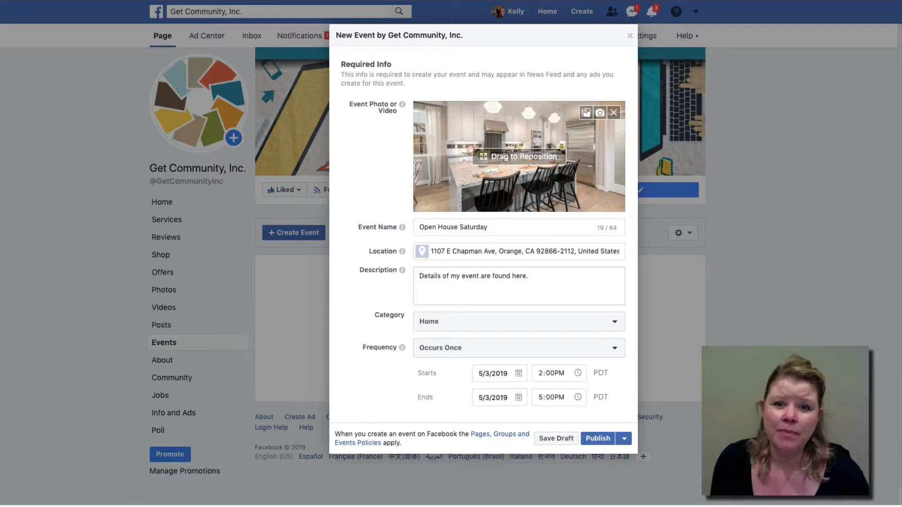
pyautogui.moveTo(479, 179); pyautogui.dragTo(455, 188)
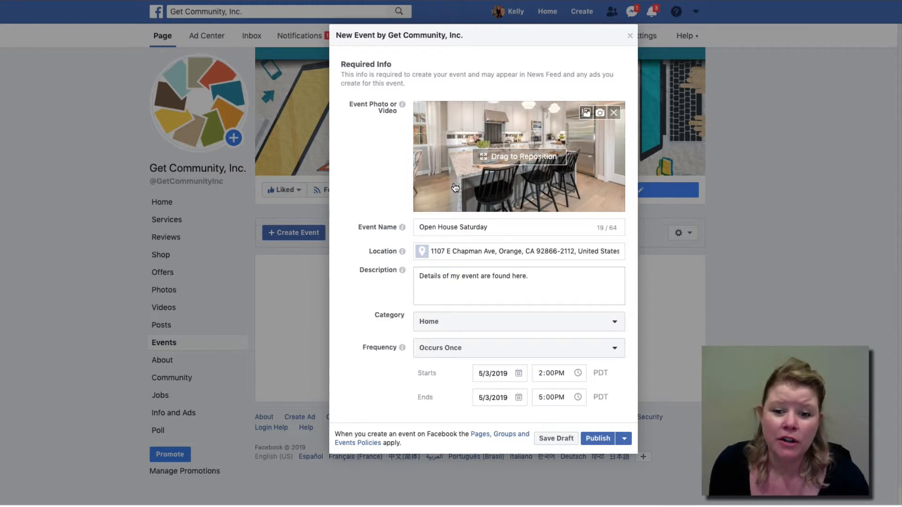
# Step: Publish Open House Saturday and choose Schedule Post in the follow-up prompt
pyautogui.click(597, 439)
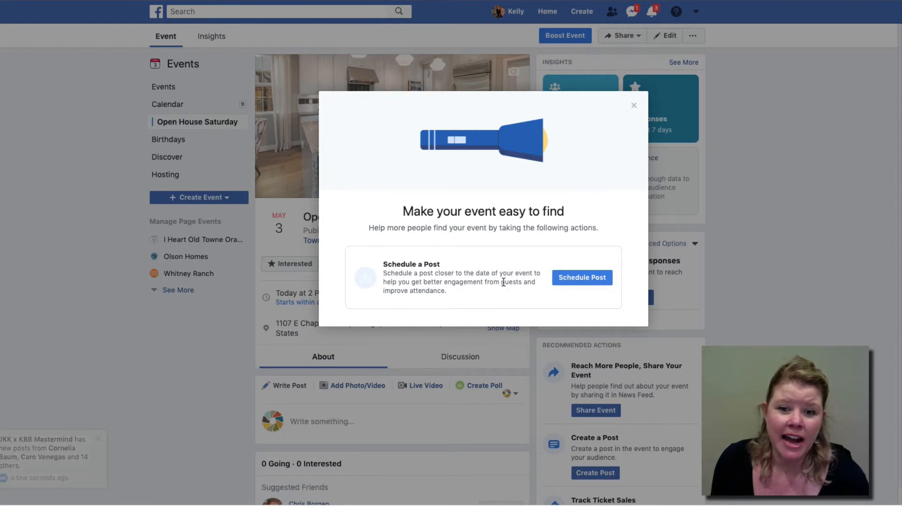
pyautogui.click(583, 276)
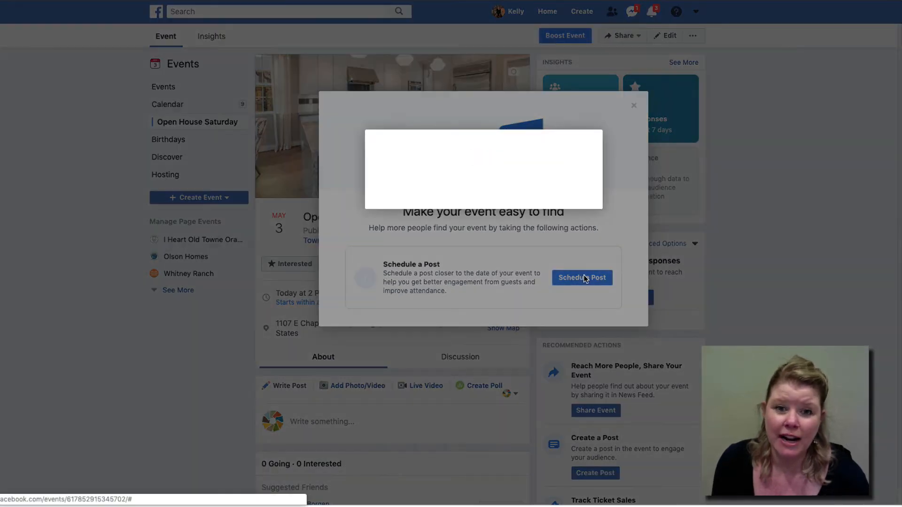
# Step: Draft the post 'I hope to see you at our open house this Saturday.' and choose Schedule post
pyautogui.click(411, 207)
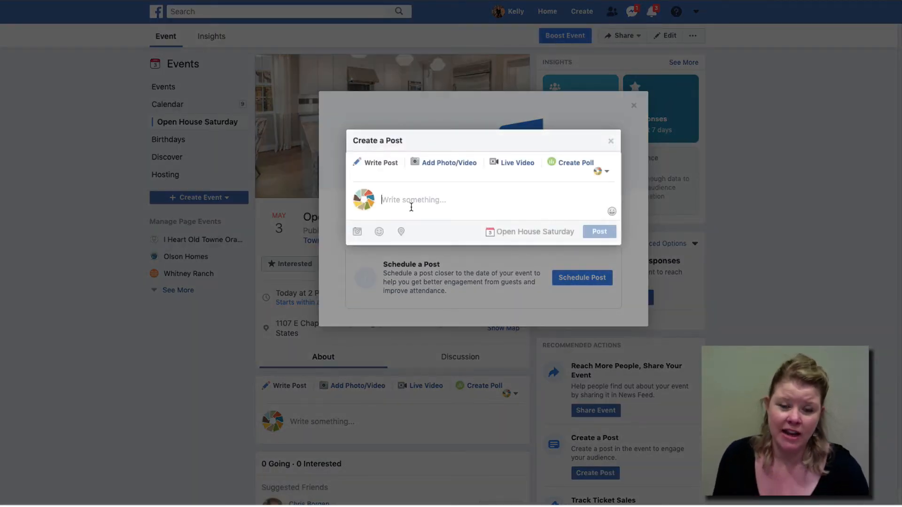
pyautogui.write('I hope')
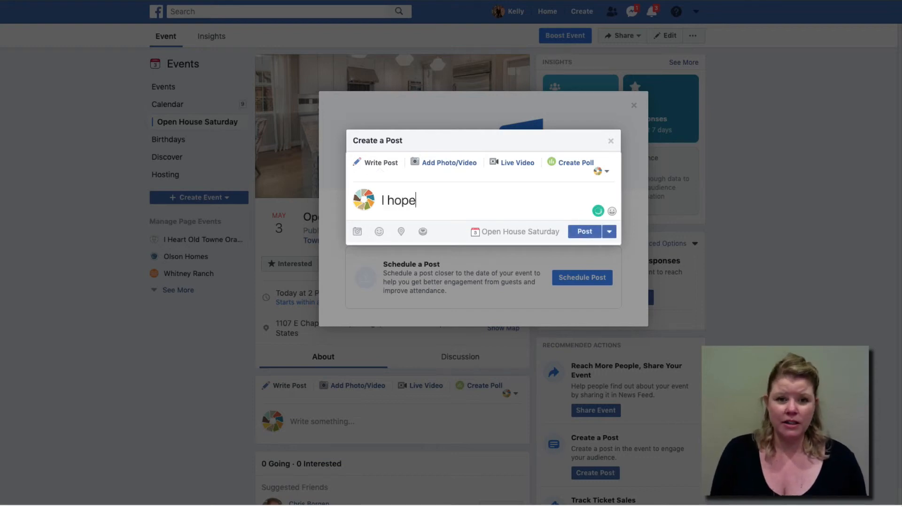
pyautogui.write(' to see you a')
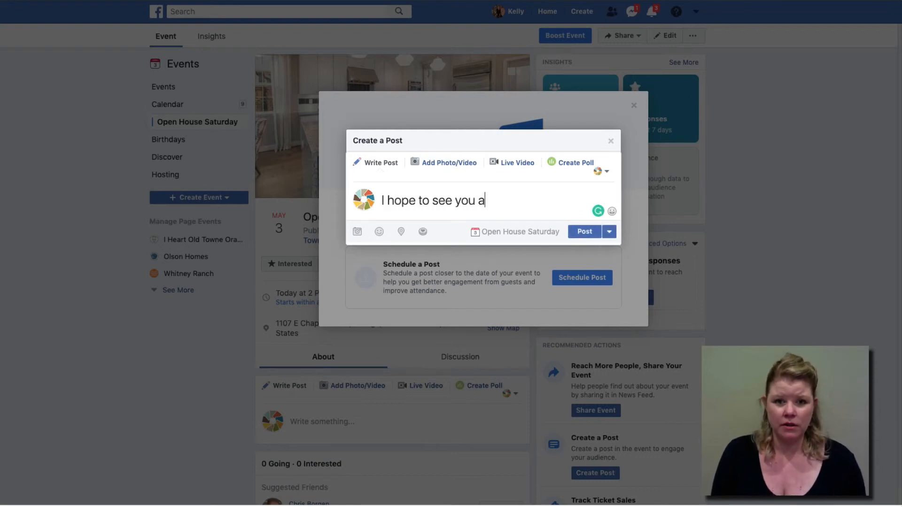
pyautogui.write('t our ope')
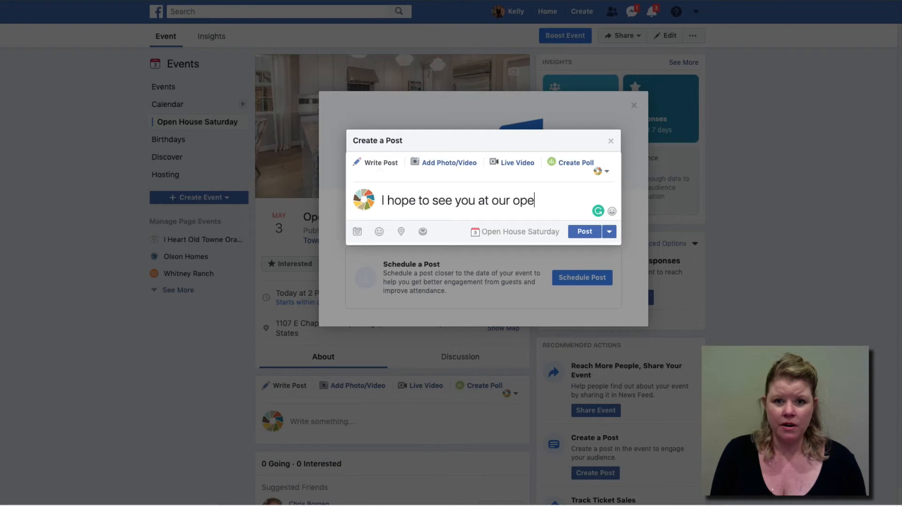
pyautogui.write('n house this S')
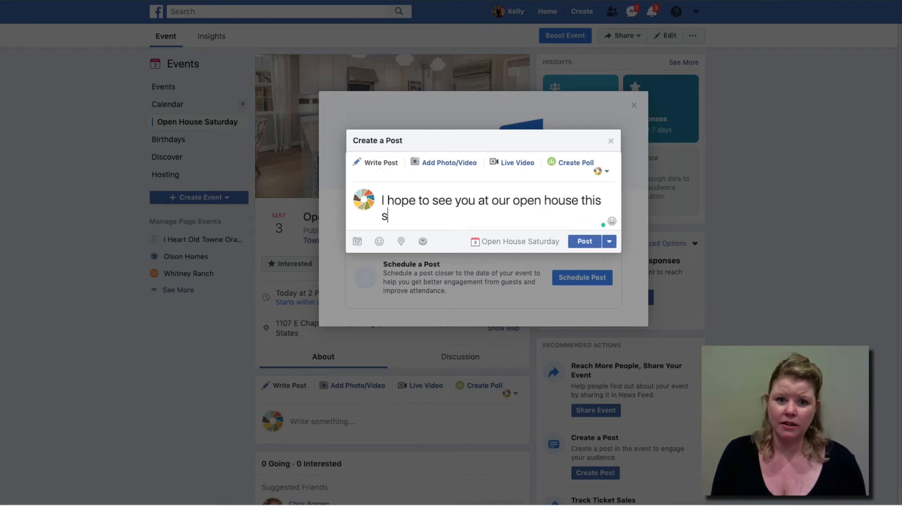
pyautogui.write('aturday.')
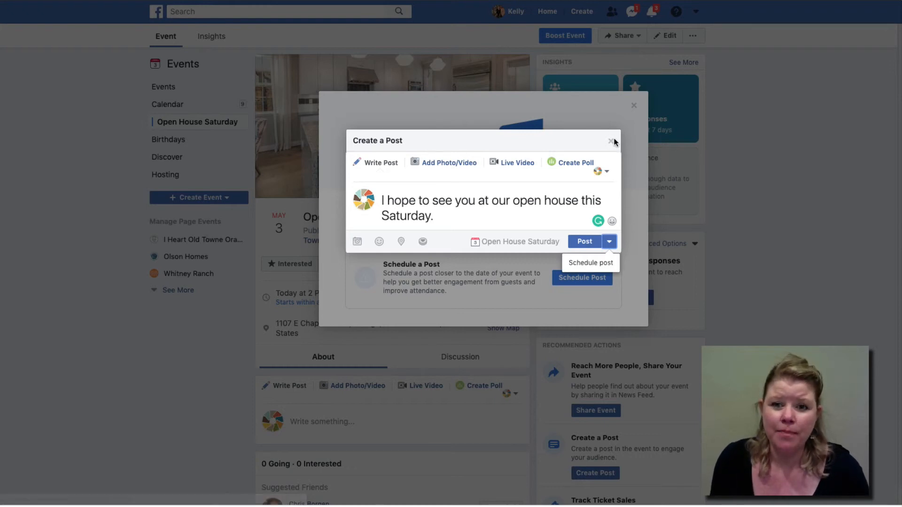
pyautogui.click(586, 261)
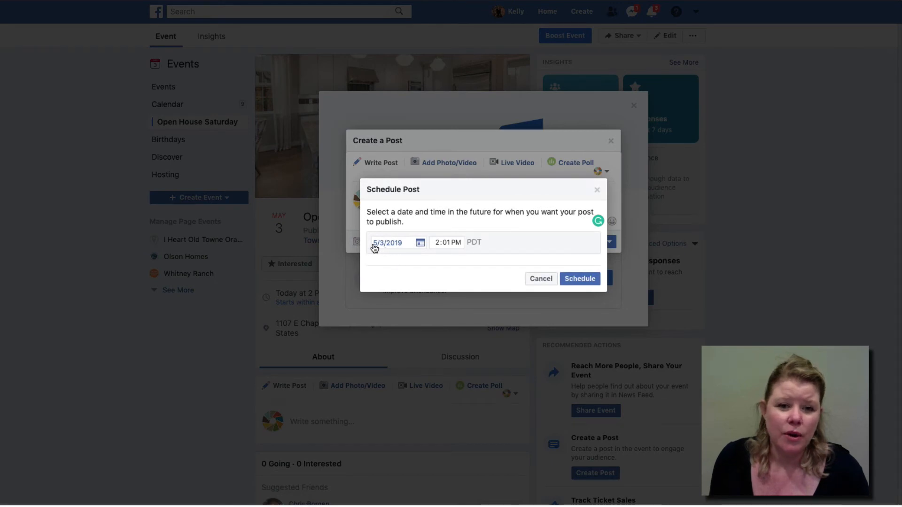
# Step: Schedule the open house post for May 6, 2019, 2:01 PM, then dismiss the composer and promotion prompt
pyautogui.click(416, 246)
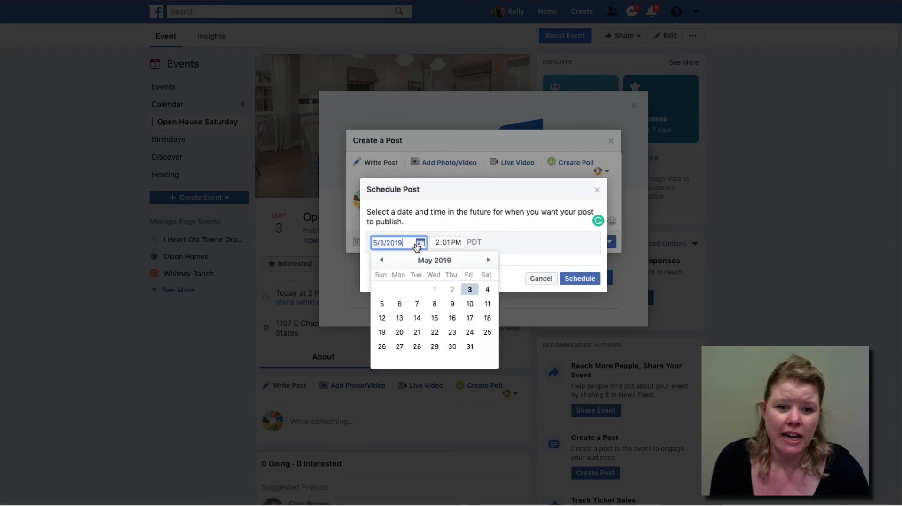
pyautogui.click(401, 303)
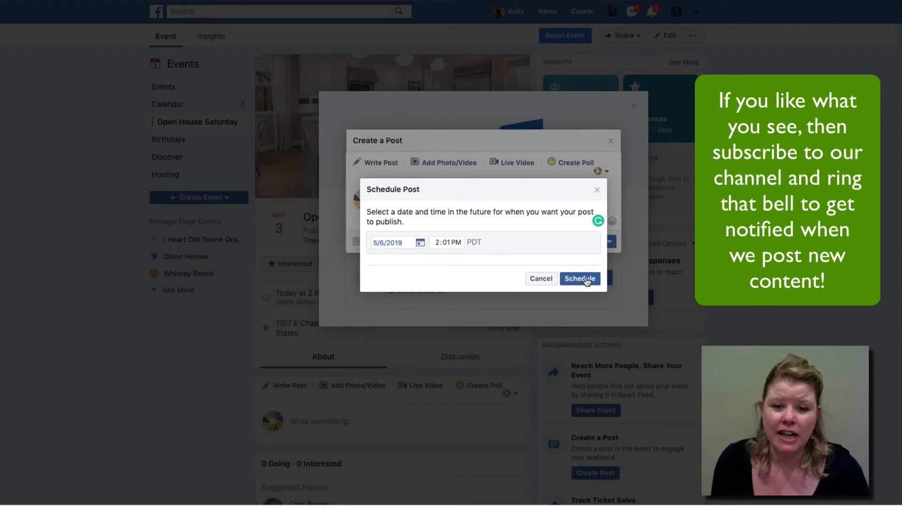
pyautogui.click(540, 279)
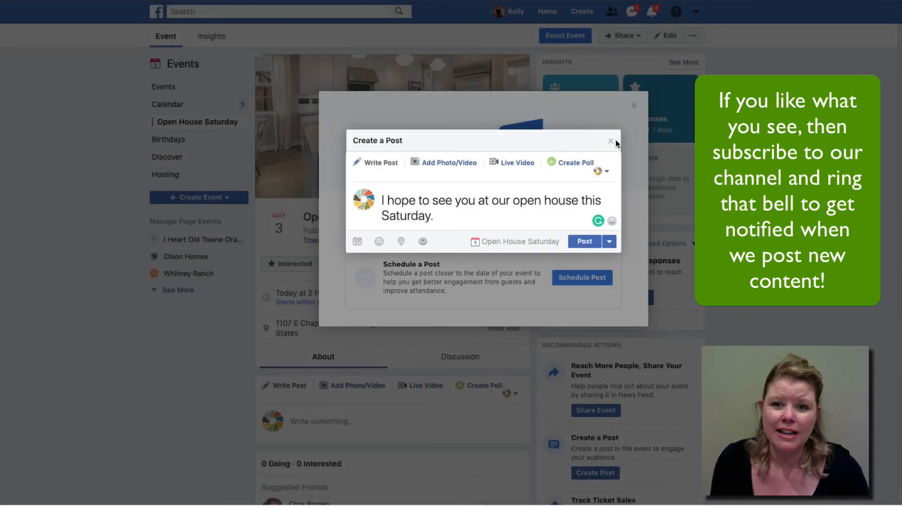
pyautogui.click(613, 141)
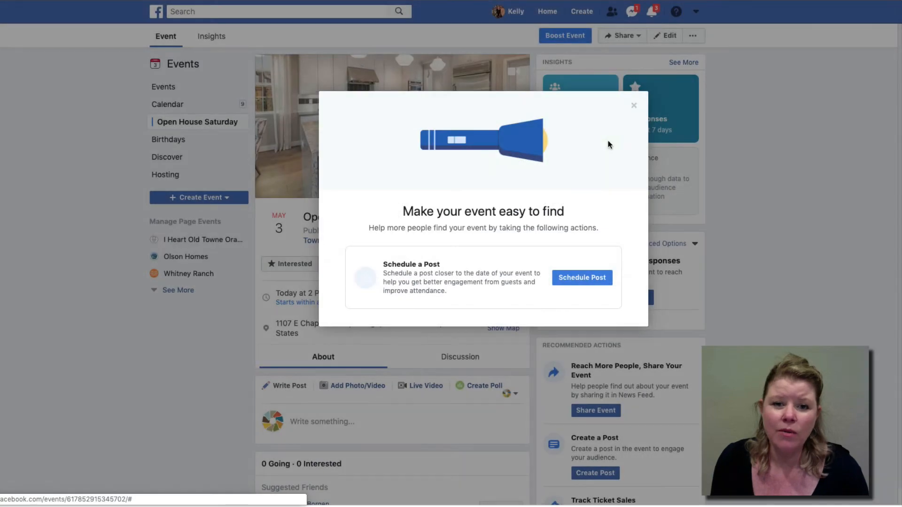
pyautogui.click(634, 106)
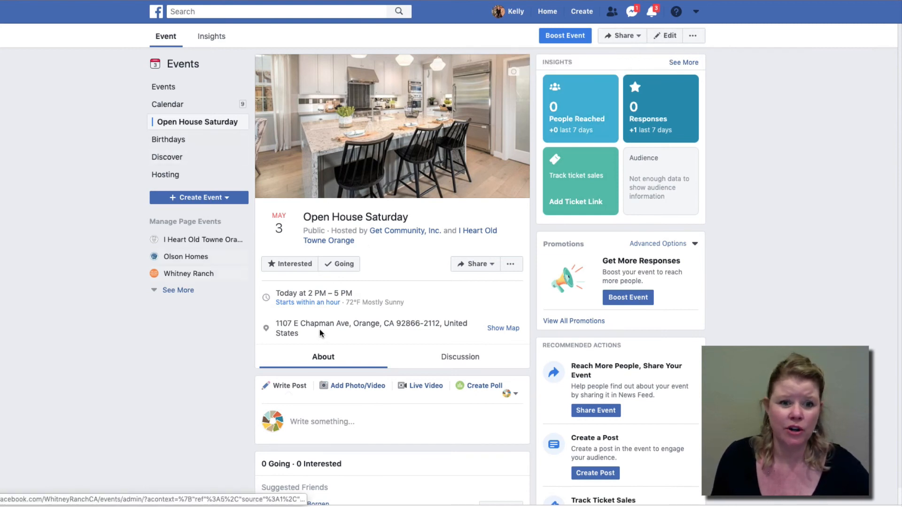
# Step: Open the Edit Event dialog for the published Open House Saturday event
pyautogui.click(671, 39)
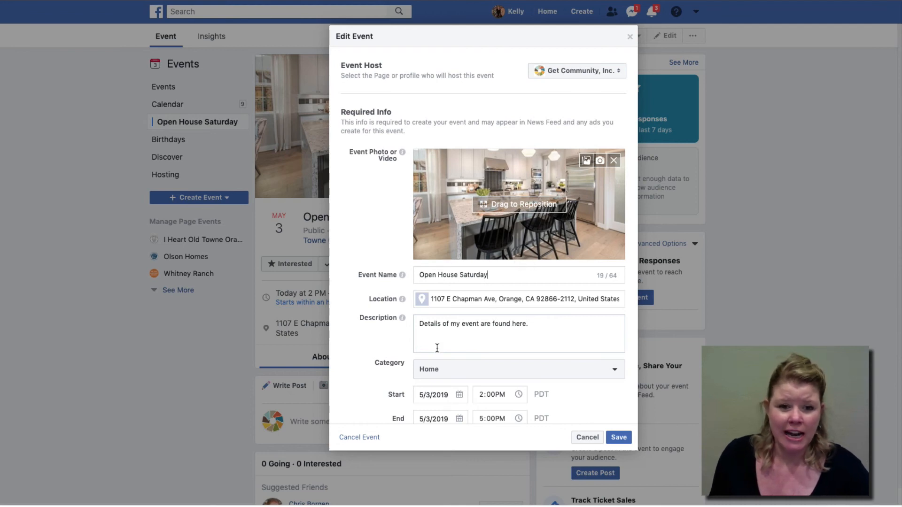
# Step: Review the Open House Saturday event details and save them unchanged
pyautogui.scroll(-10, 480, 360)
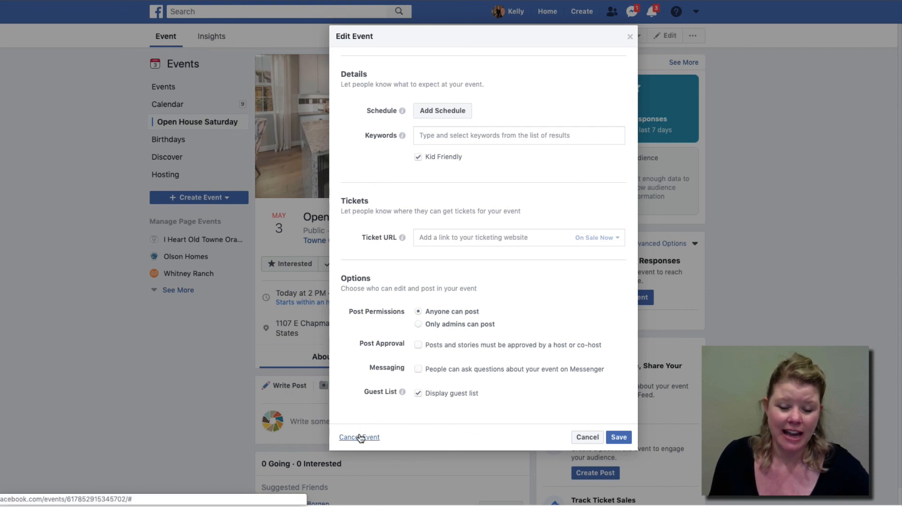
pyautogui.click(618, 434)
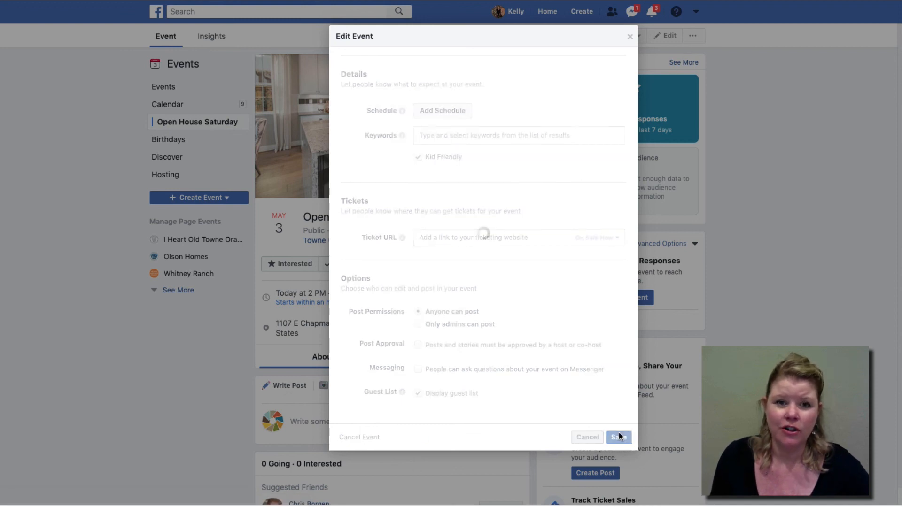